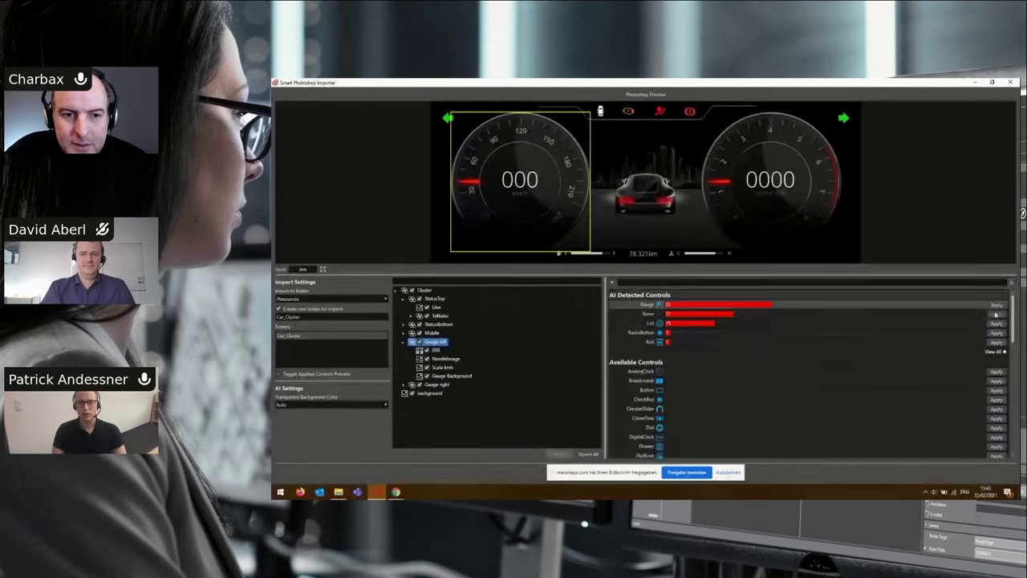
Apply the Gauge control to the Gauge left group and map its Scala kmh and Gauge Background layers to BackgroundImage.
{"action": "left_click", "coordinate": [997, 305]}
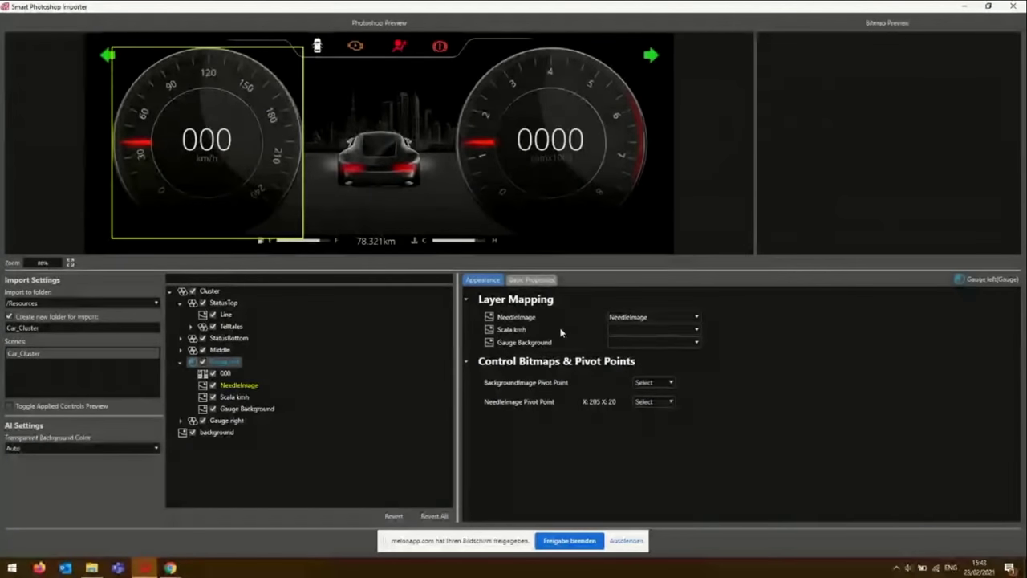
{"action": "left_click", "coordinate": [529, 334]}
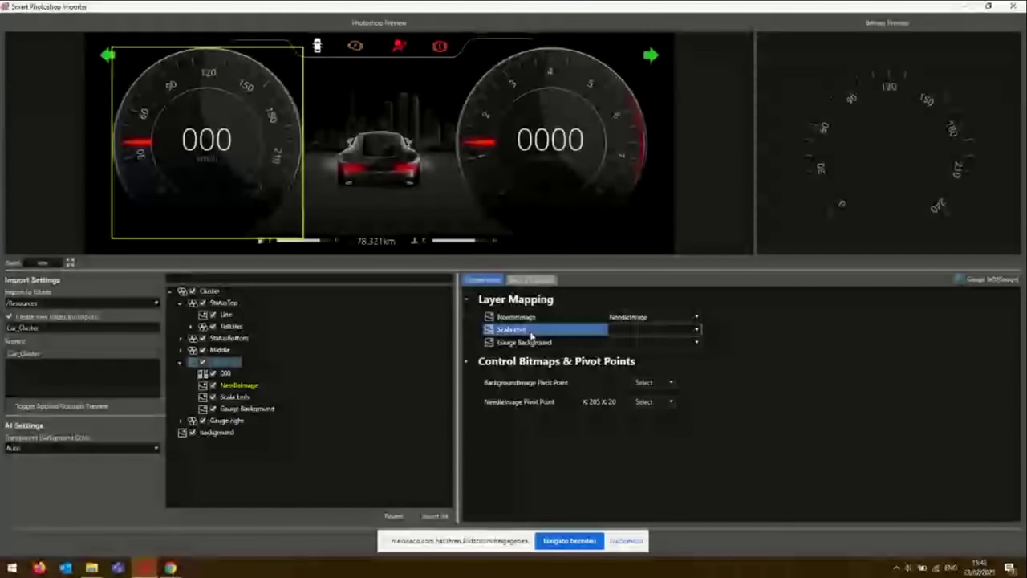
{"action": "left_click", "coordinate": [646, 329]}
{"action": "left_click", "coordinate": [638, 356]}
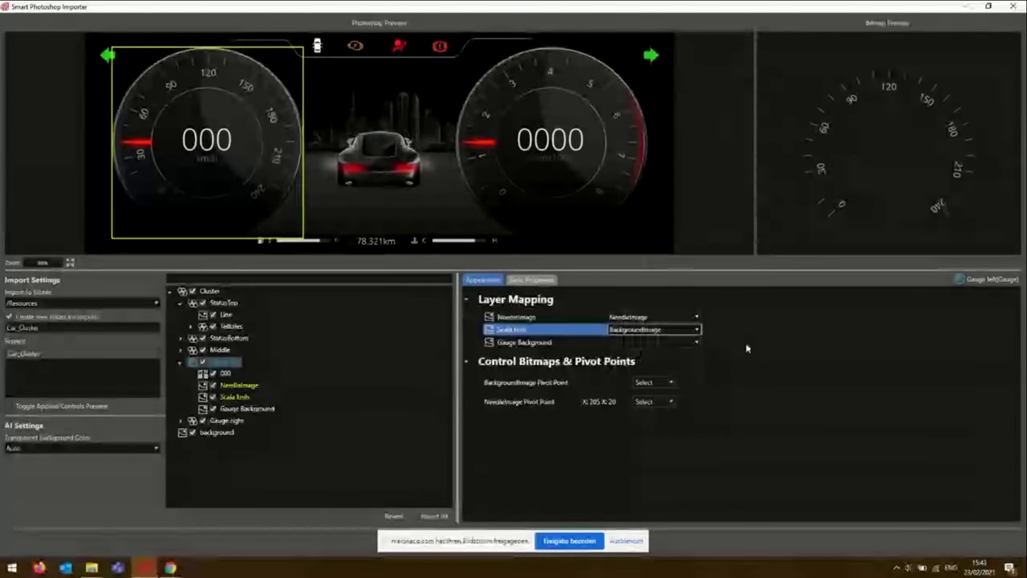
{"action": "left_click", "coordinate": [579, 342]}
{"action": "left_click", "coordinate": [640, 345]}
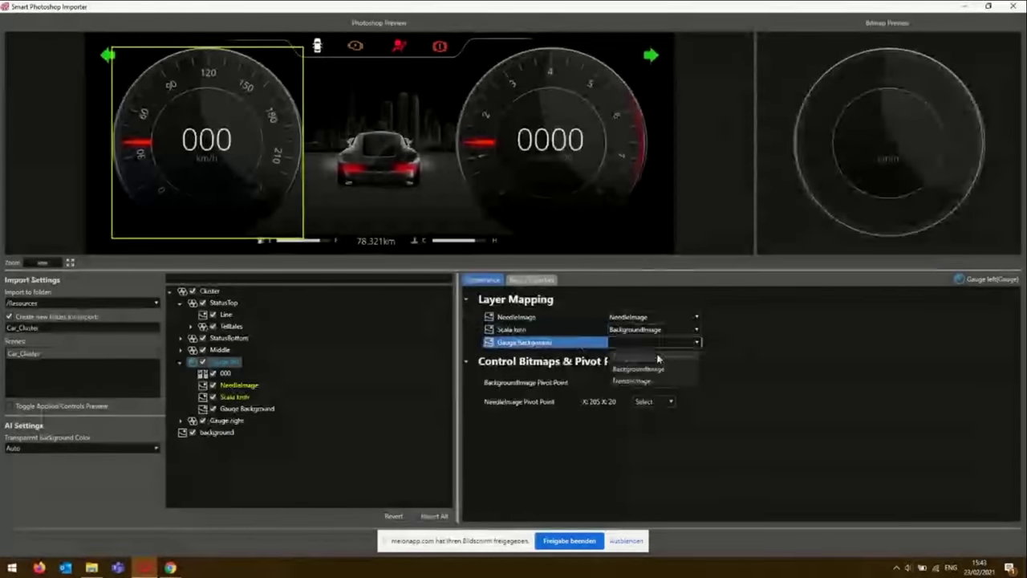
{"action": "left_click", "coordinate": [641, 369]}
Set the left gauge's BackgroundImage pivot point to centered.
{"action": "left_click", "coordinate": [596, 383]}
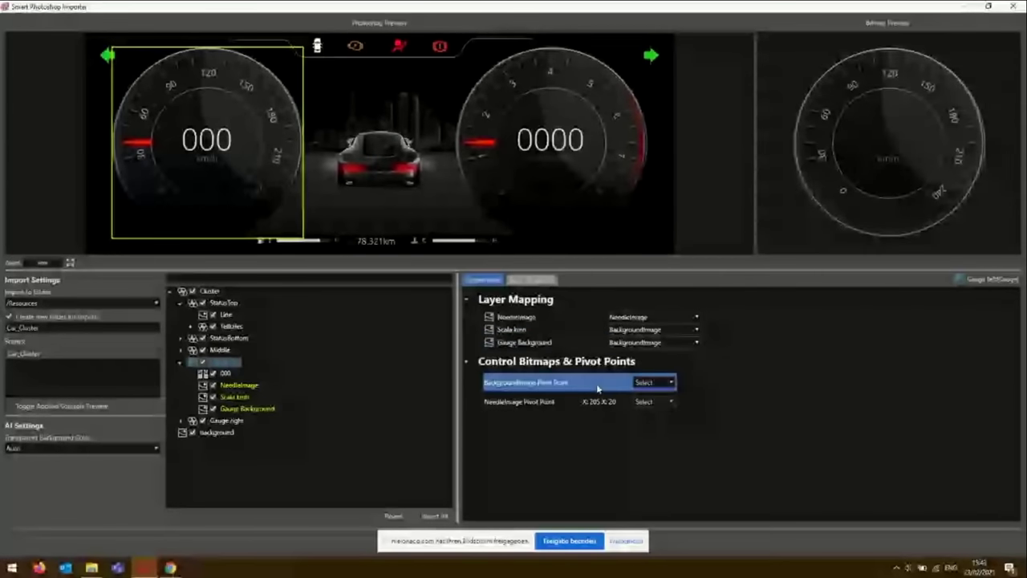
{"action": "left_click", "coordinate": [670, 386]}
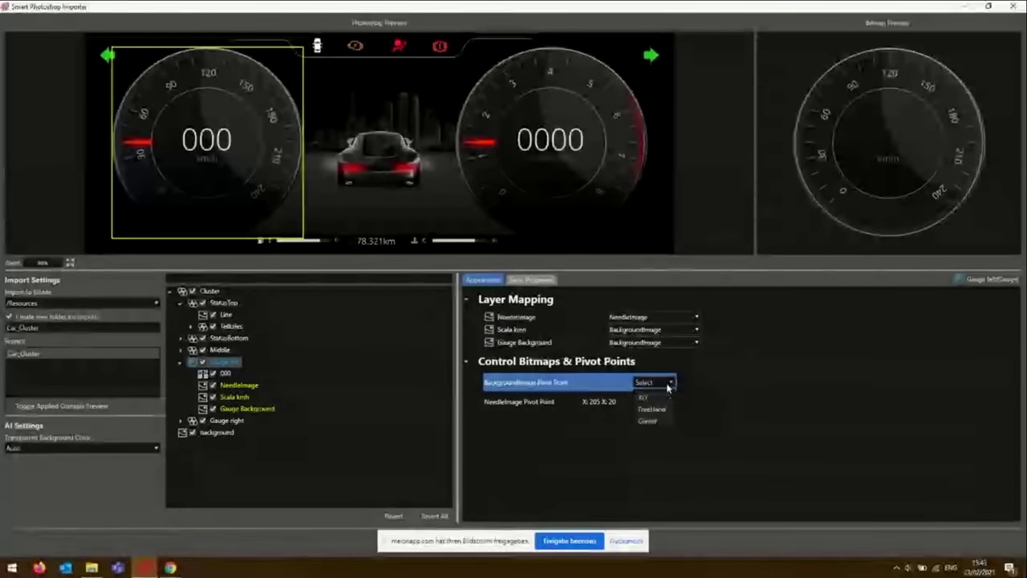
{"action": "left_click", "coordinate": [648, 404]}
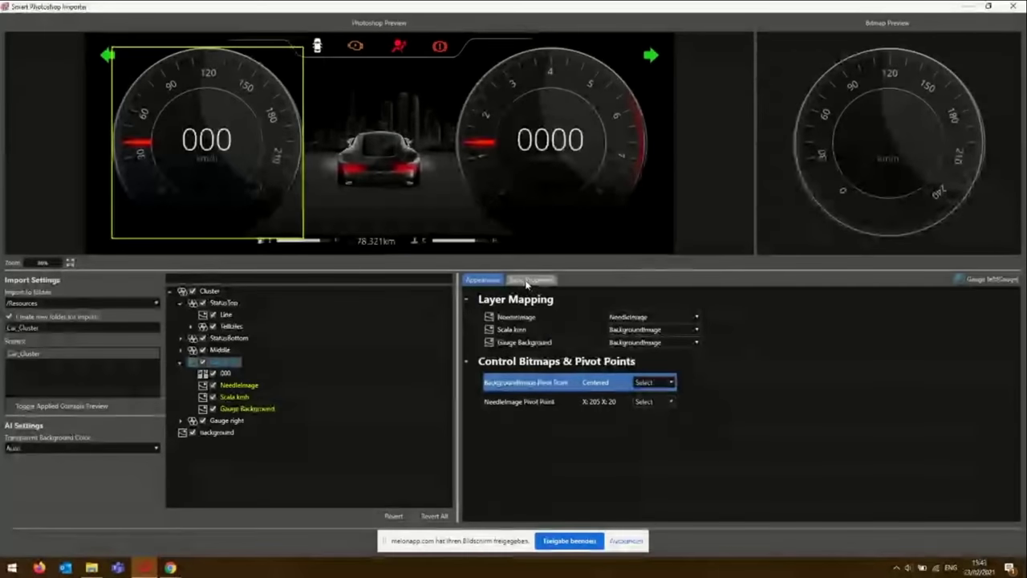
Name the left gauge SpeedGauge, with InputMax 240 and RotationMax 225.
{"action": "left_click", "coordinate": [528, 280]}
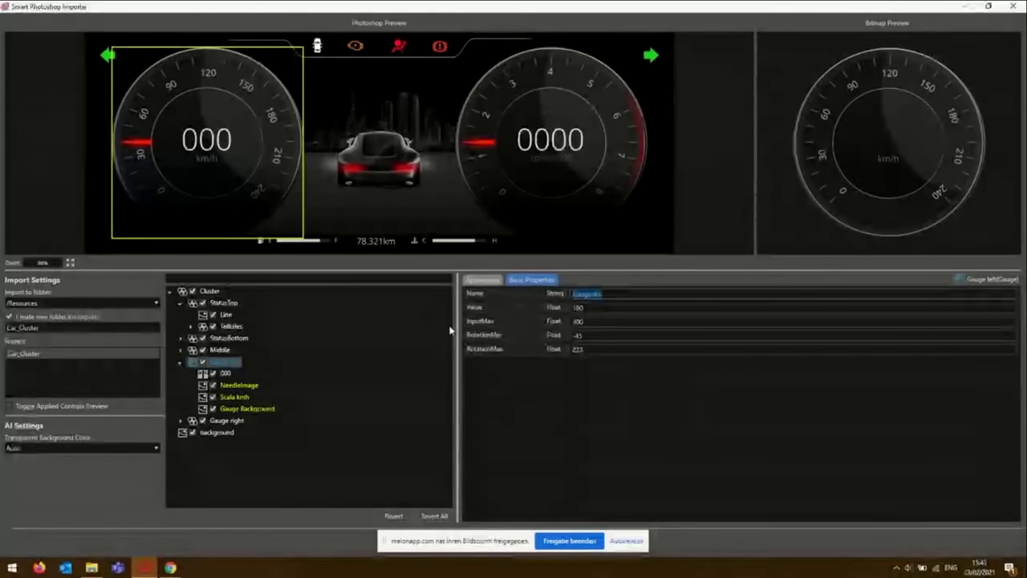
{"action": "key", "text": "BackSpace"}
{"action": "type", "text": "speedGauge"}
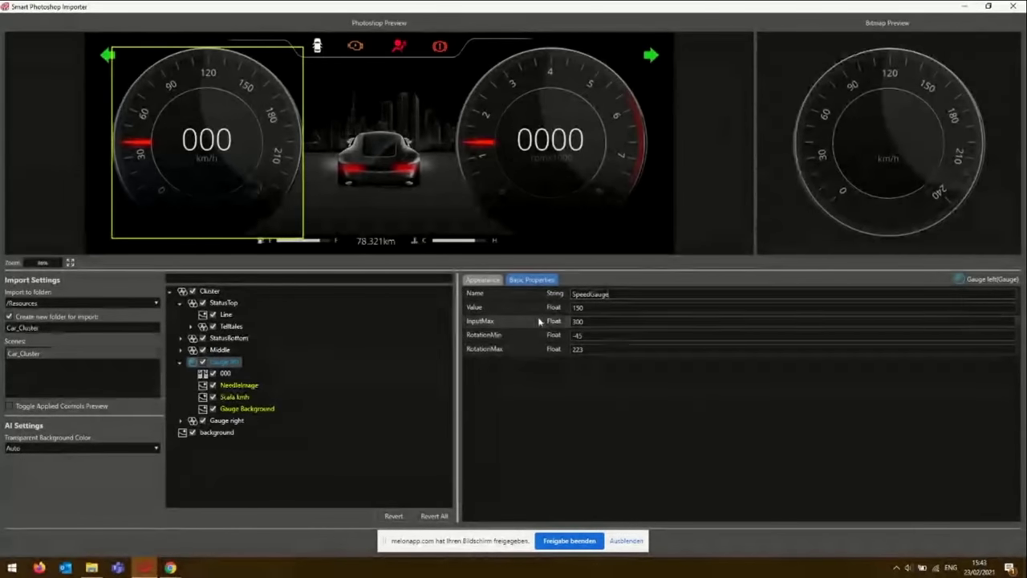
{"action": "left_click", "coordinate": [585, 321]}
{"action": "type", "text": "240"}
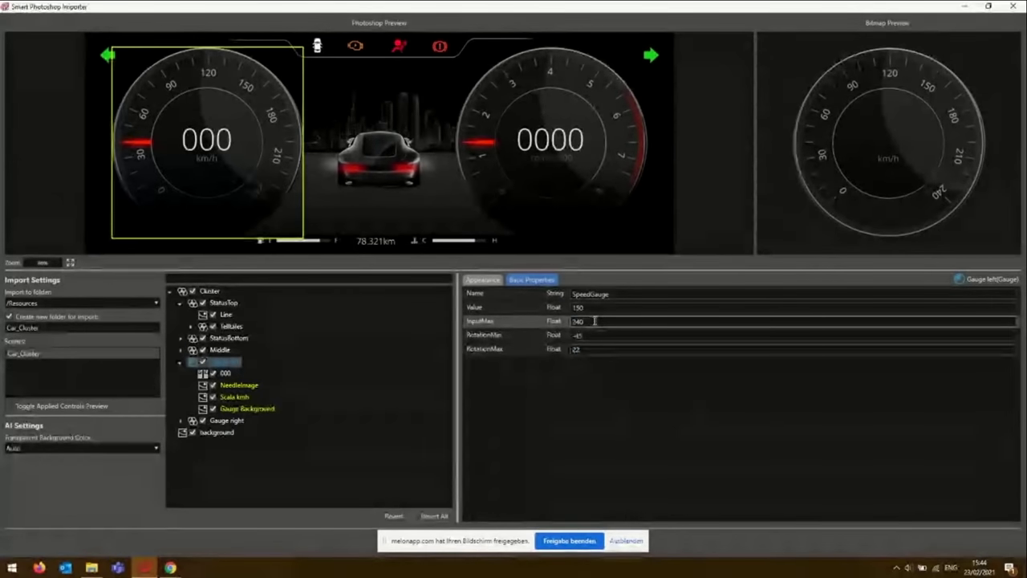
{"action": "key", "text": "Return"}
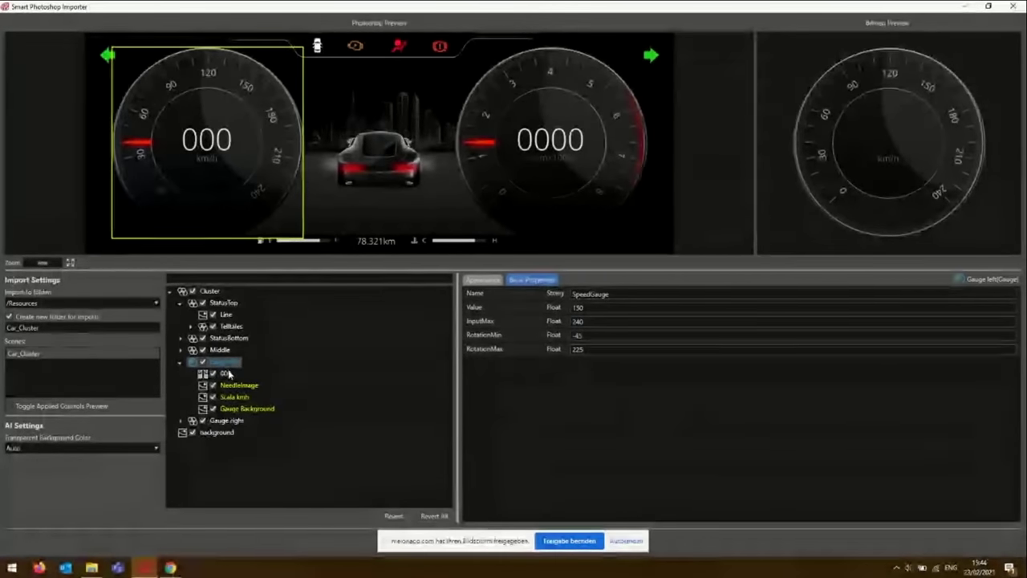
Apply the Text Value control to the 000 layer of the left gauge and name it SpeedValue.
{"action": "left_click", "coordinate": [227, 374]}
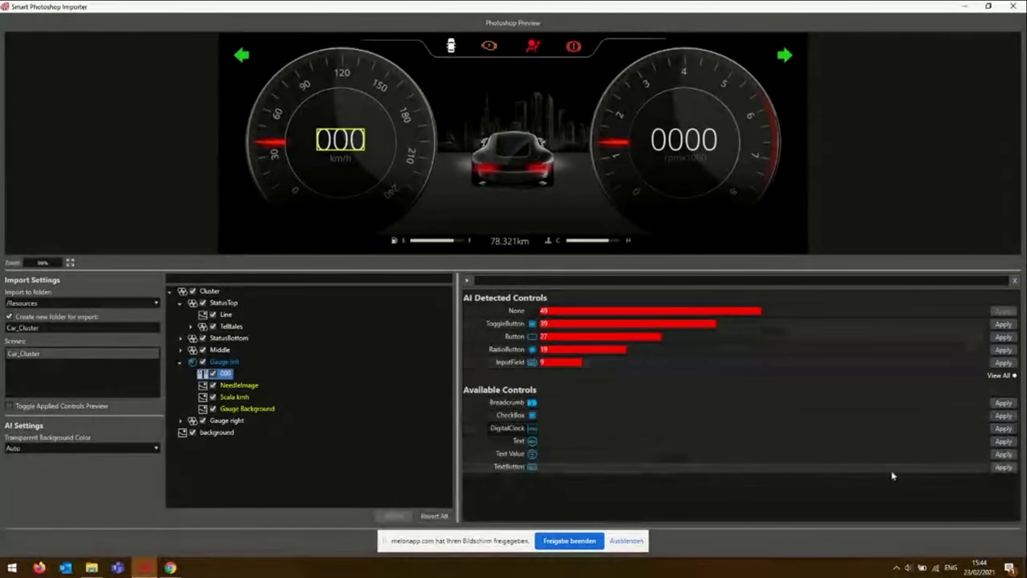
{"action": "left_click", "coordinate": [1004, 454]}
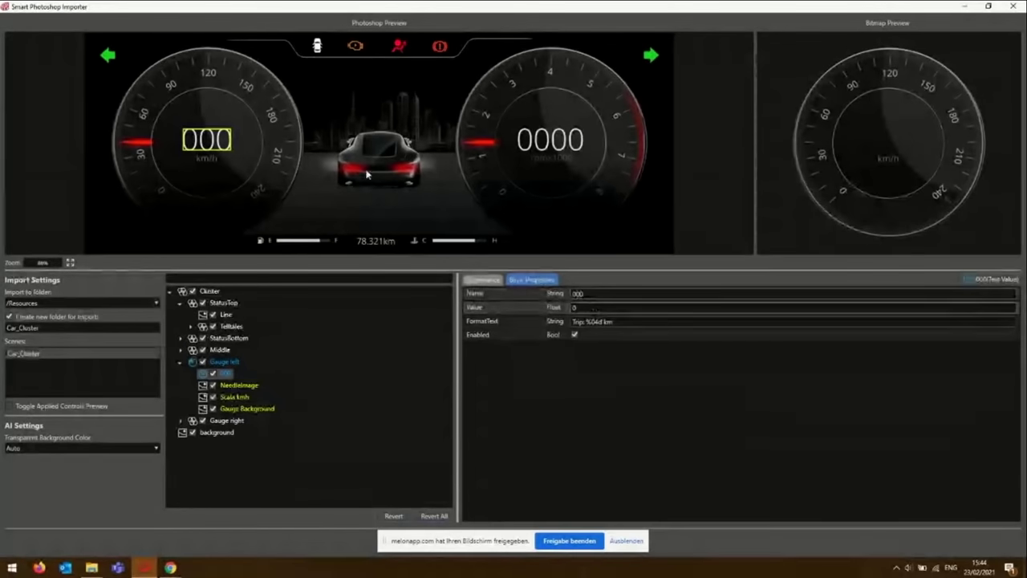
{"action": "double_click", "coordinate": [610, 296]}
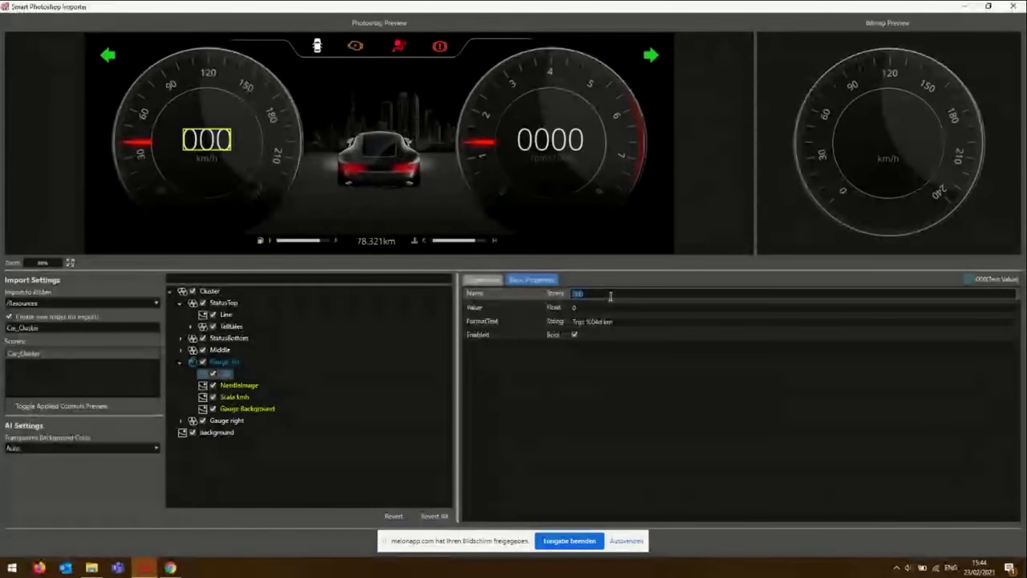
{"action": "type", "text": "Speed"}
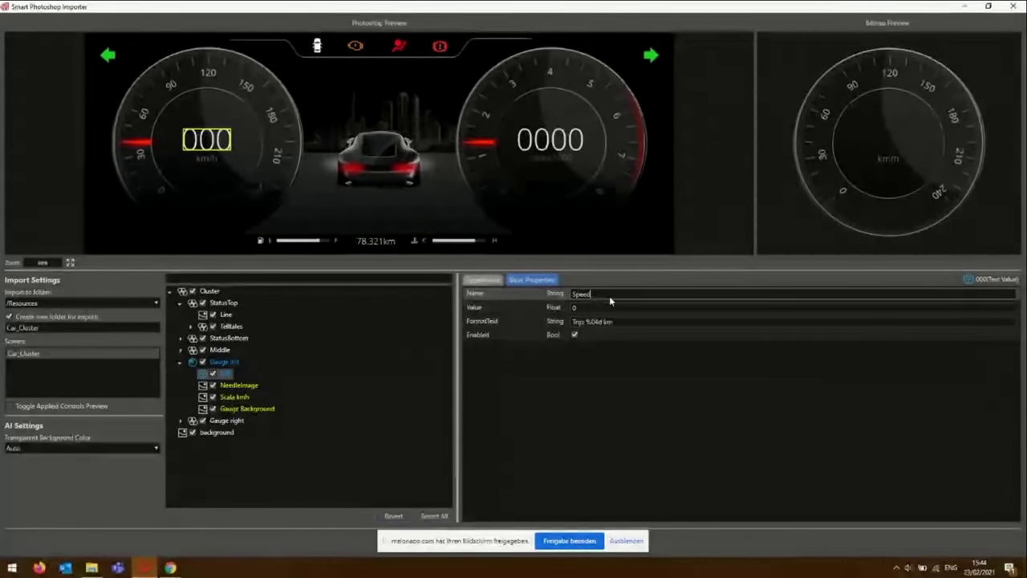
{"action": "type", "text": "Value"}
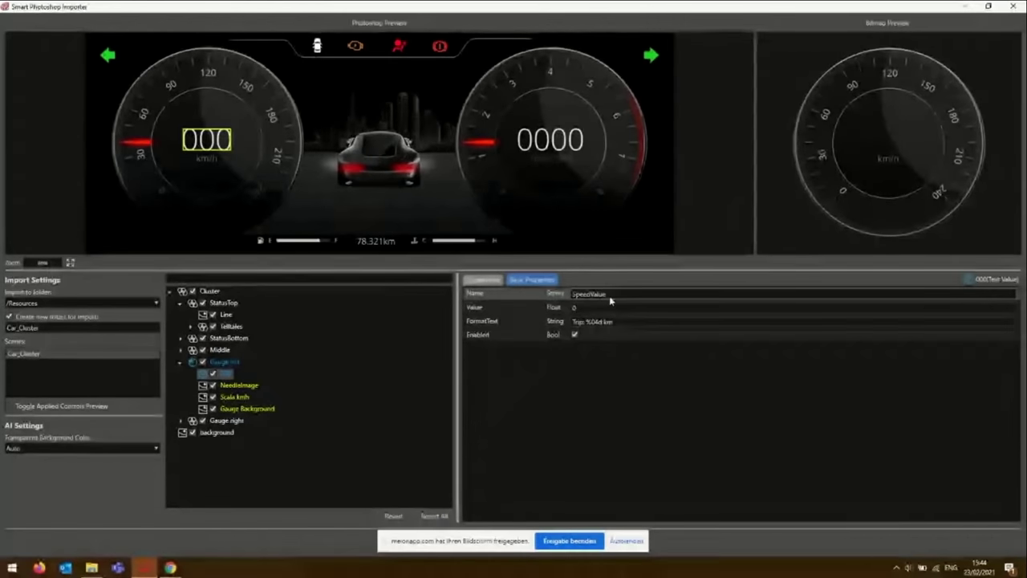
Remove the Trip prefix and the km suffix from the speed value's FormatText.
{"action": "left_click", "coordinate": [588, 321]}
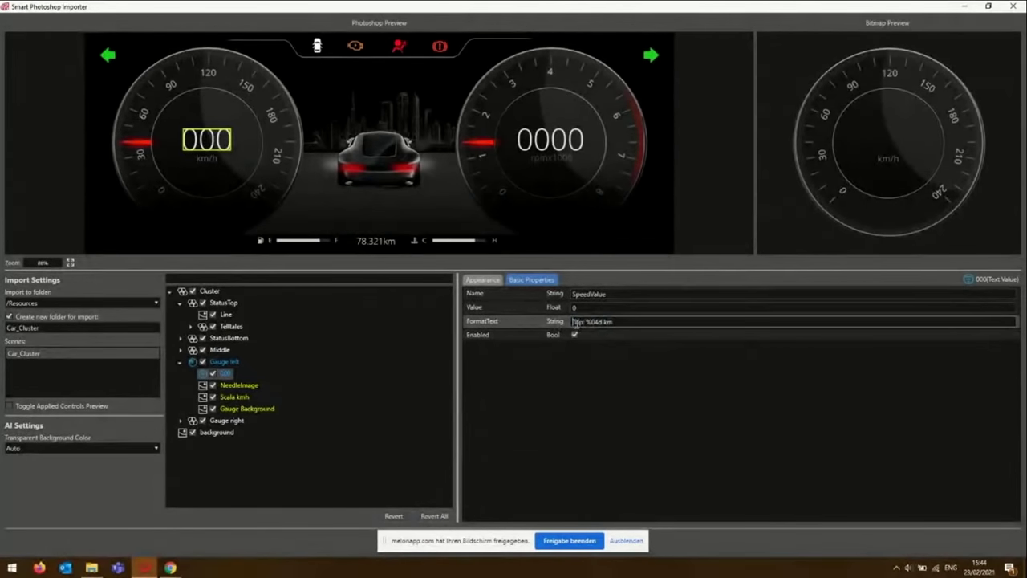
{"action": "double_click", "coordinate": [578, 322]}
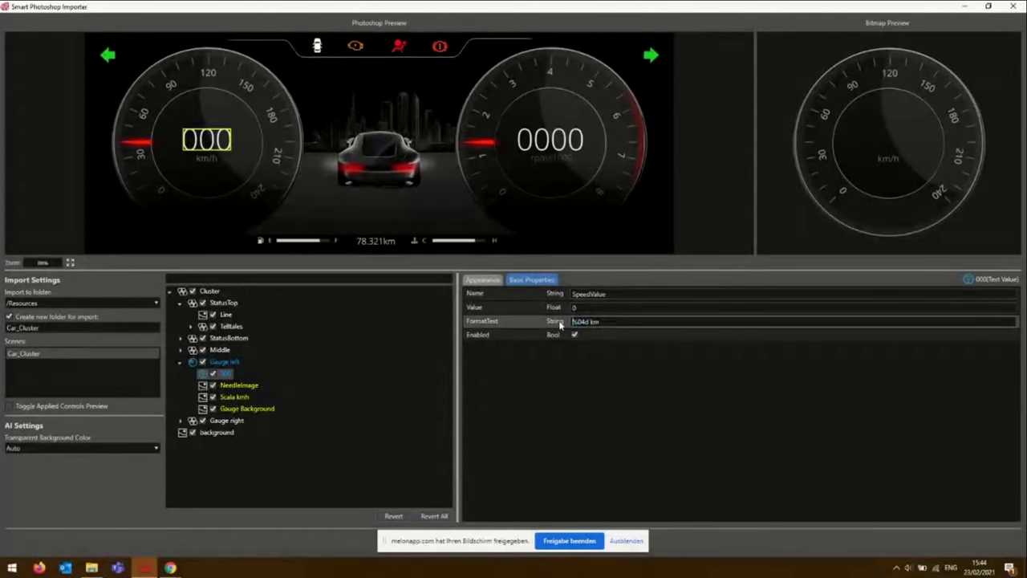
{"action": "key", "text": "Right"}
{"action": "key", "text": "Right"}
{"action": "key", "text": "Right"}
{"action": "key", "text": "Right"}
{"action": "key", "text": "Delete"}
{"action": "key", "text": "Delete"}
{"action": "key", "text": "Delete"}
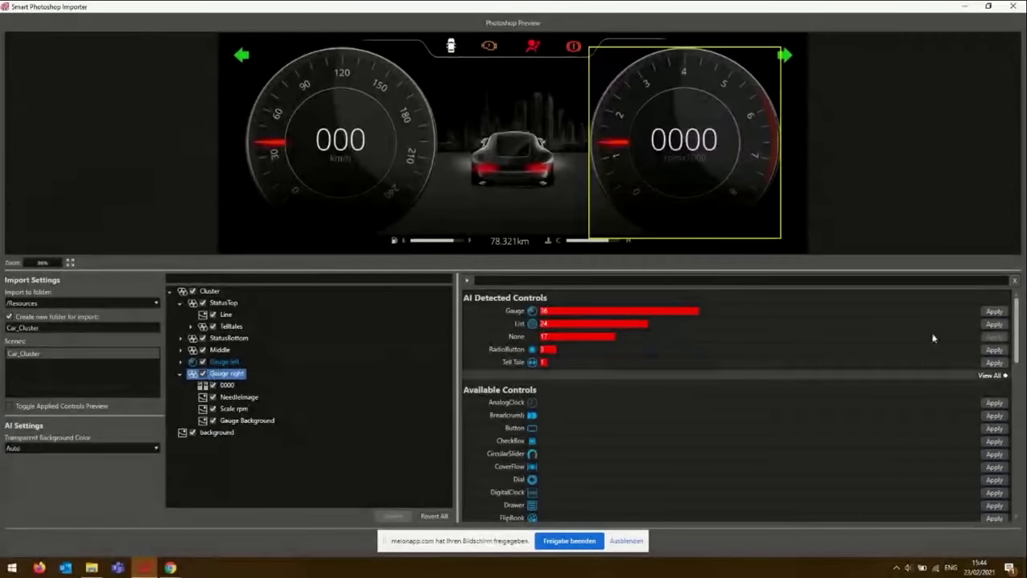
Apply the Gauge control to the Gauge right group and name it RPMGauge, with InputMax 8000 and RotationMax 225.
{"action": "left_click", "coordinate": [993, 323]}
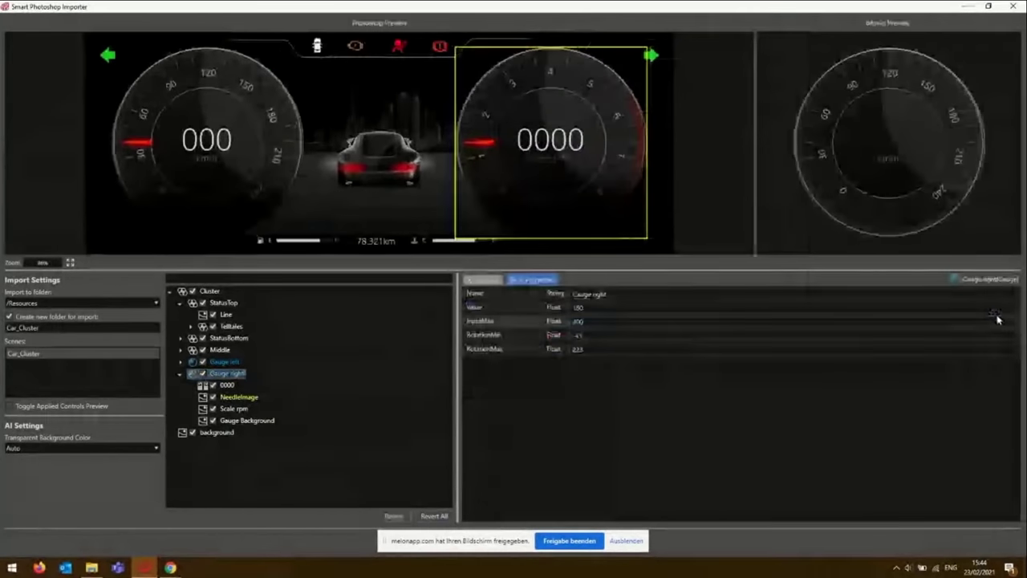
{"action": "left_click", "coordinate": [613, 294]}
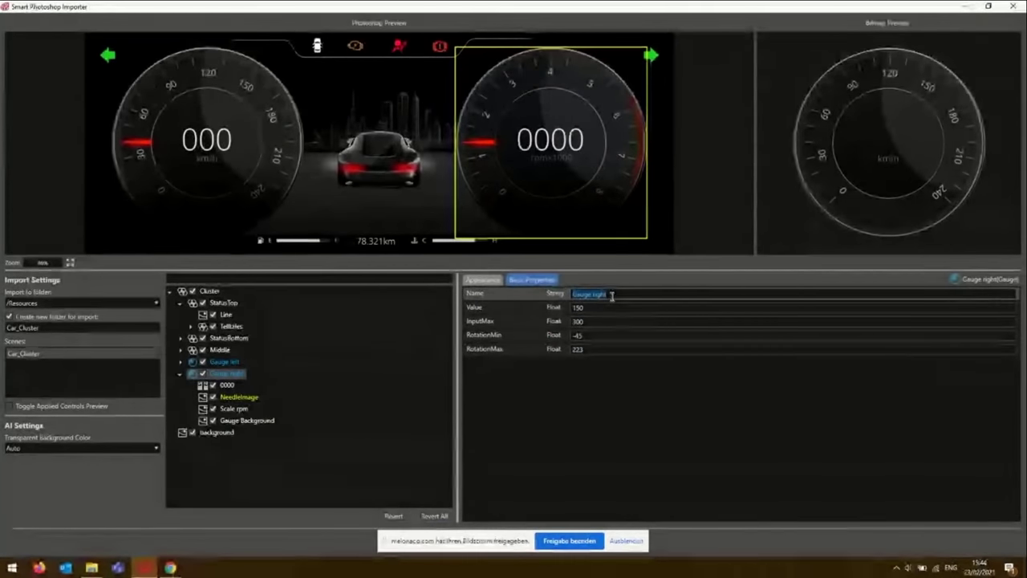
{"action": "type", "text": "RPMGau"}
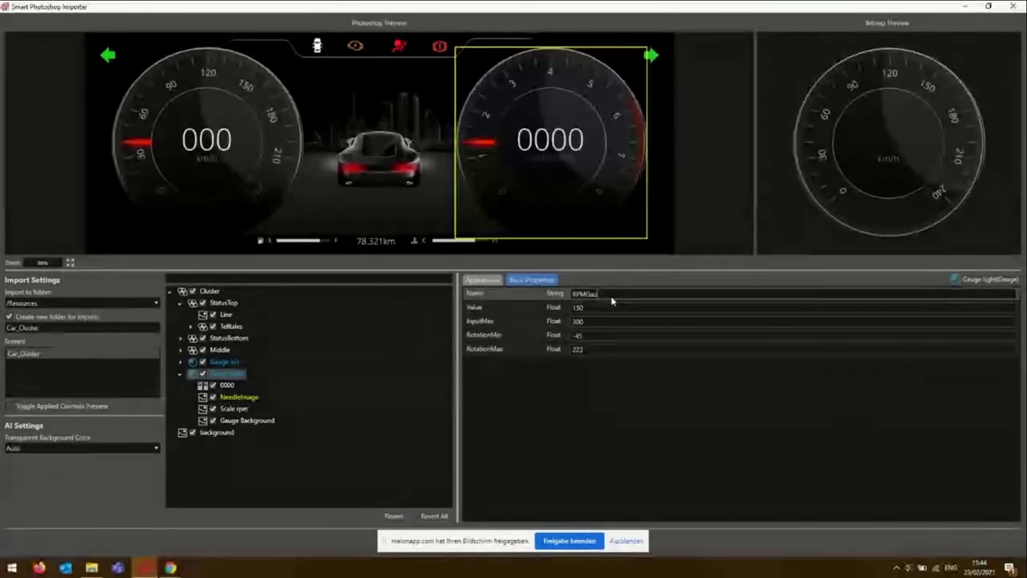
{"action": "type", "text": "ge"}
{"action": "left_click", "coordinate": [597, 322]}
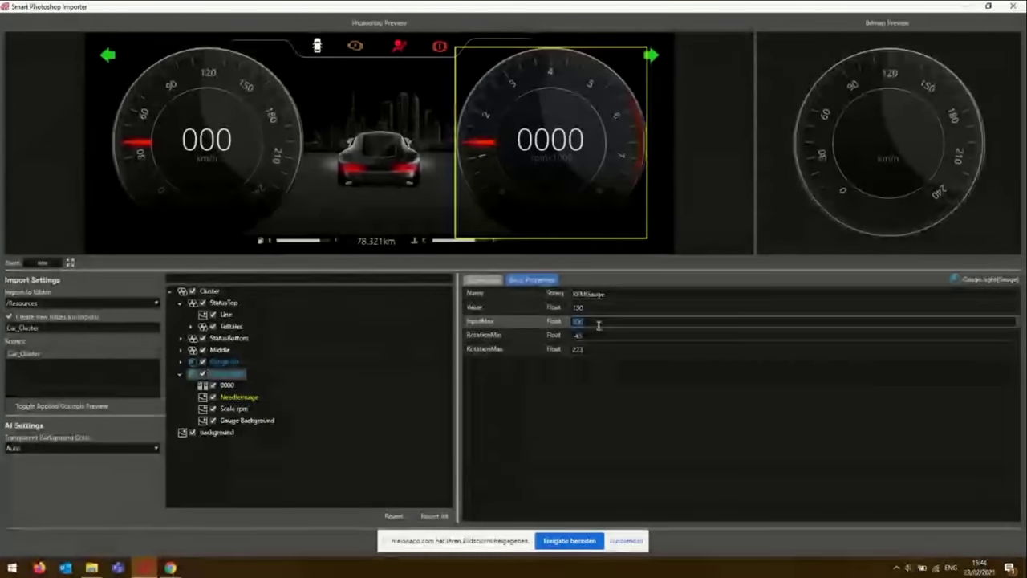
{"action": "type", "text": "8000"}
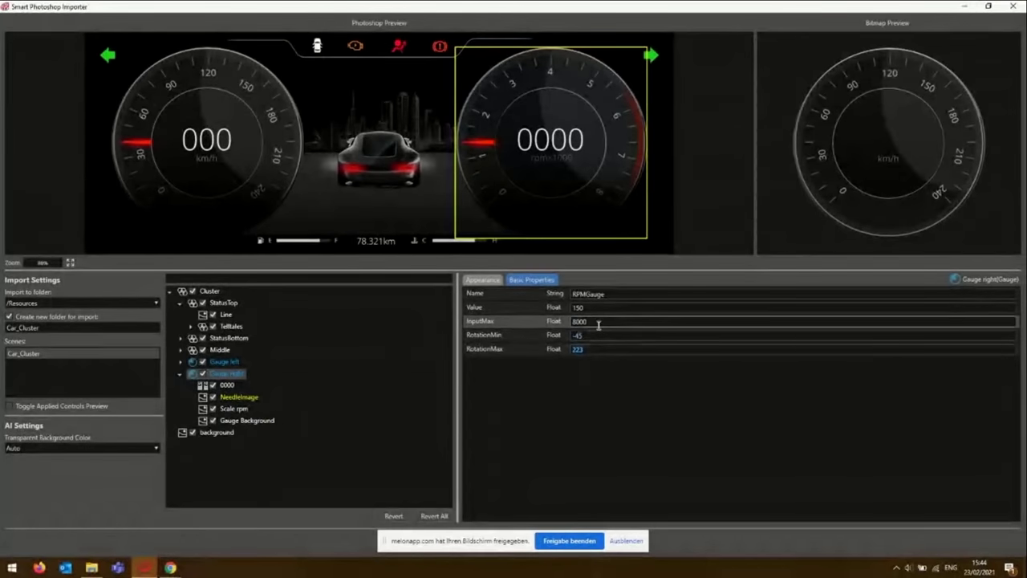
Map the right gauge's Scale rpm and Gauge Background layers to BackgroundImage and center the BackgroundImage pivot point.
{"action": "left_click", "coordinate": [482, 280]}
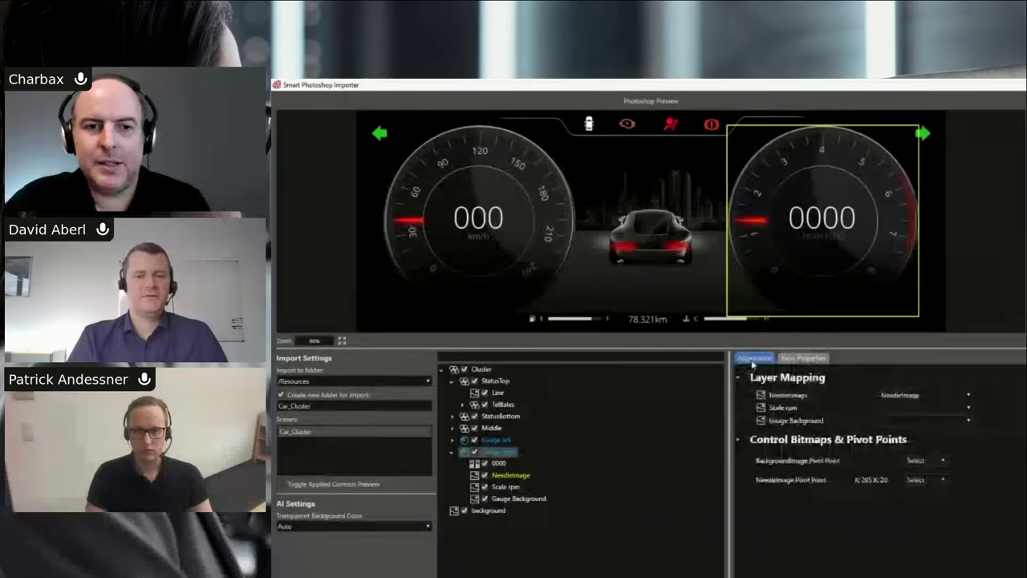
{"action": "left_click", "coordinate": [747, 317]}
{"action": "left_click", "coordinate": [754, 337]}
{"action": "left_click", "coordinate": [746, 327]}
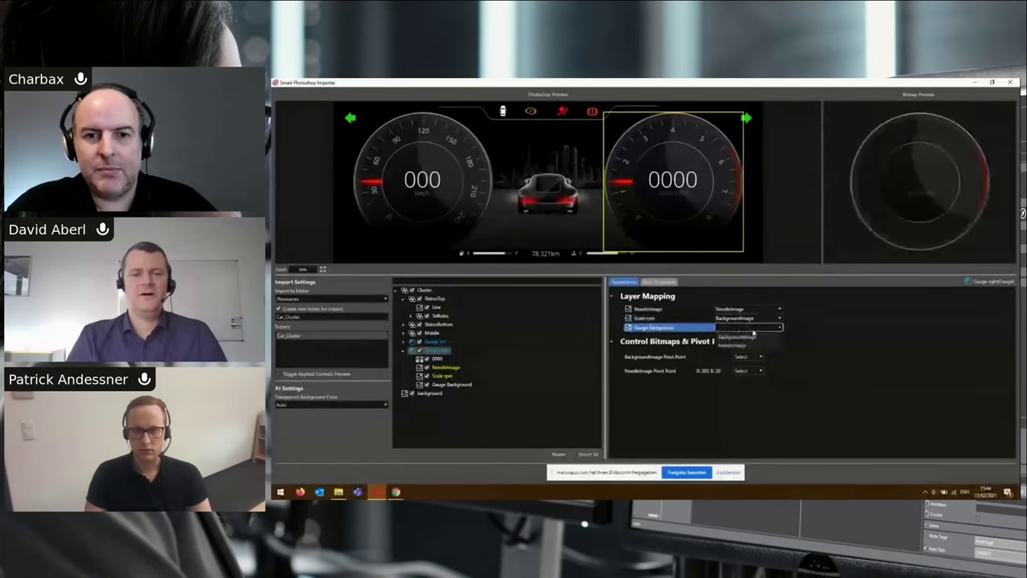
{"action": "left_click", "coordinate": [749, 353]}
{"action": "left_click", "coordinate": [749, 357]}
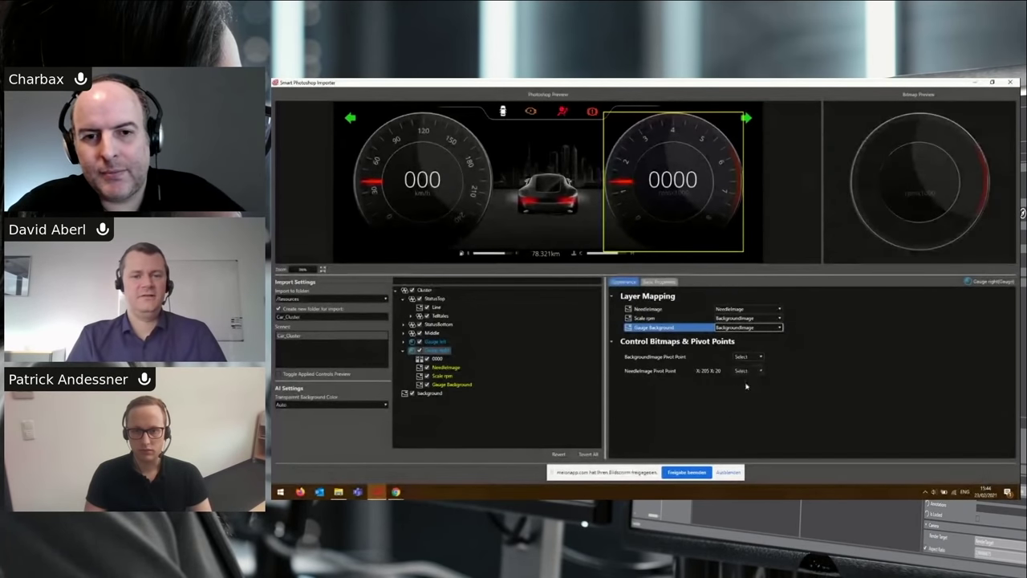
{"action": "left_click", "coordinate": [705, 361]}
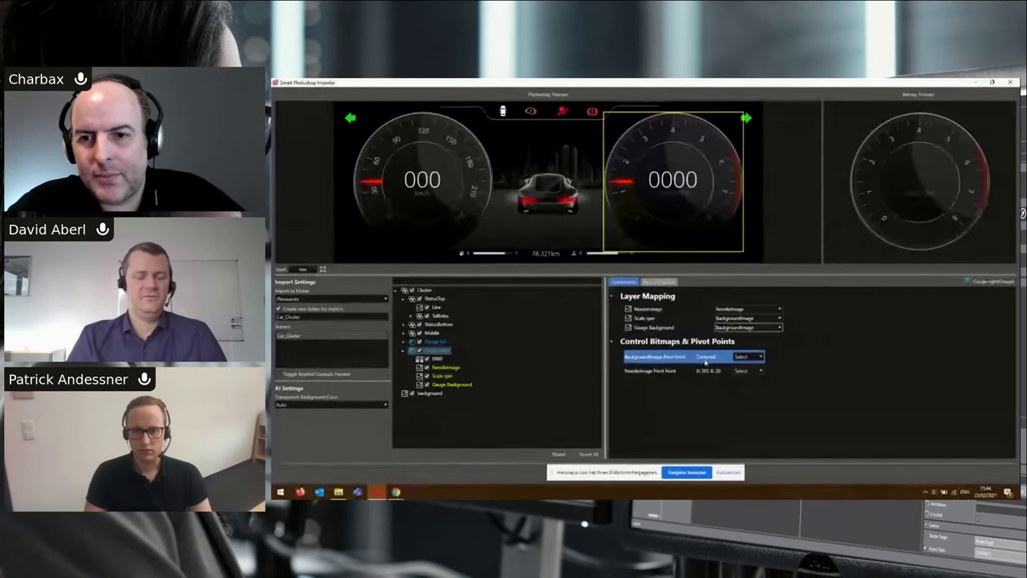
Apply the Text Value control to the 0000 layer, naming it RPMValue with FormatText %04d.
{"action": "left_click", "coordinate": [437, 359]}
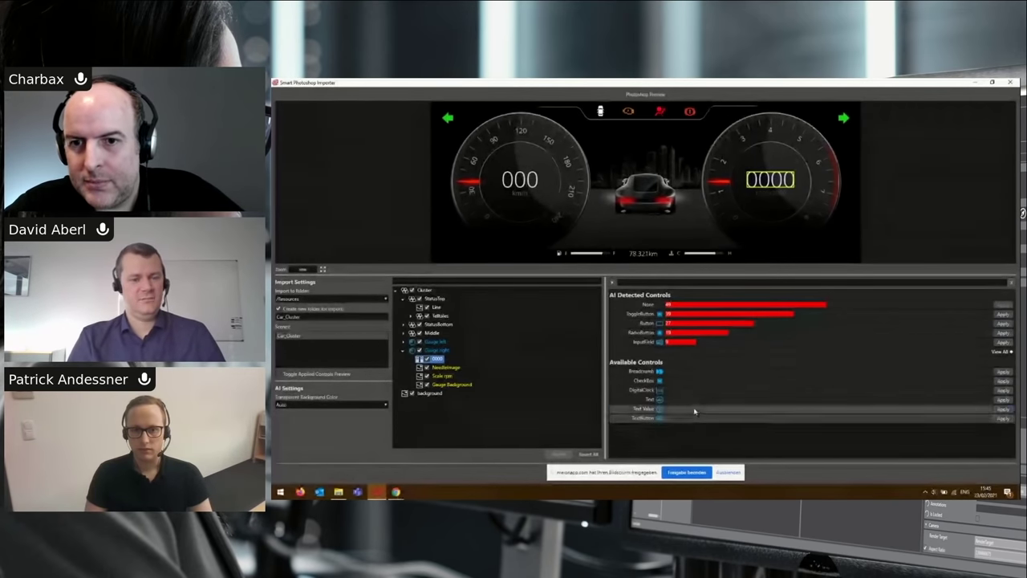
{"action": "left_click", "coordinate": [1002, 413]}
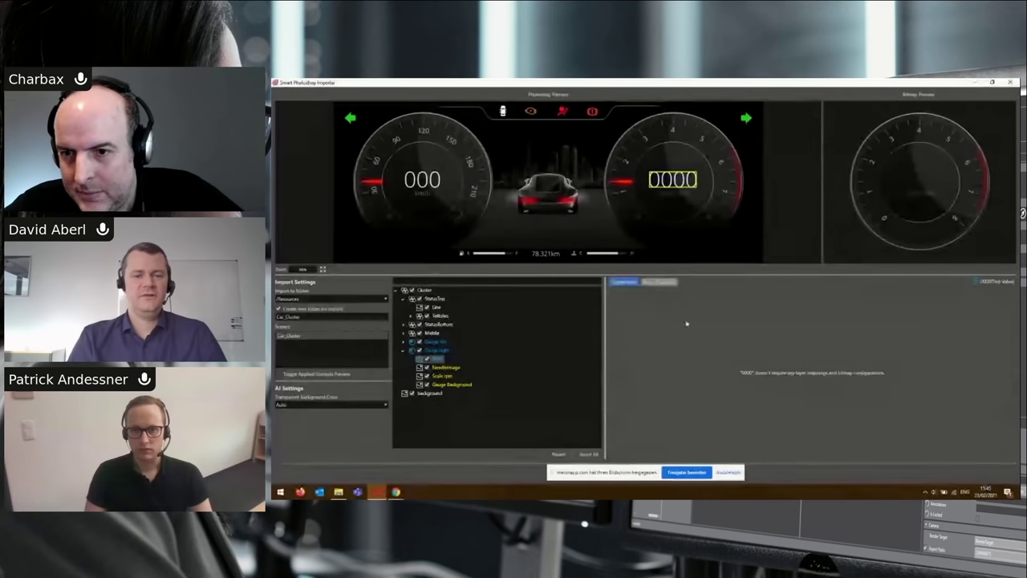
{"action": "left_click", "coordinate": [705, 303]}
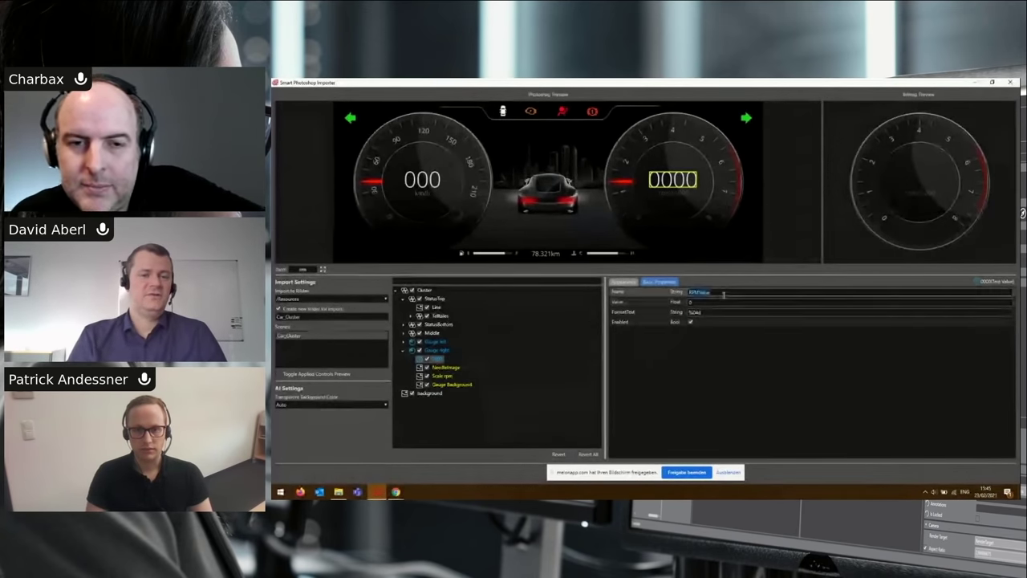
Collapse the Gauge right group, move the screen-sharing notice out of the way and confirm the Photoshop import.
{"action": "left_click", "coordinate": [402, 351]}
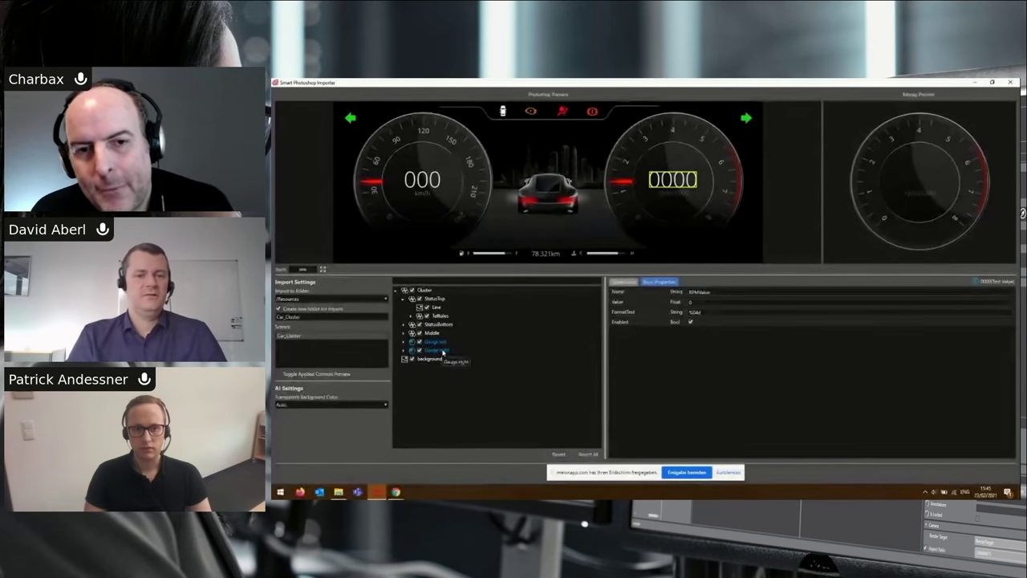
{"action": "double_click", "coordinate": [442, 351]}
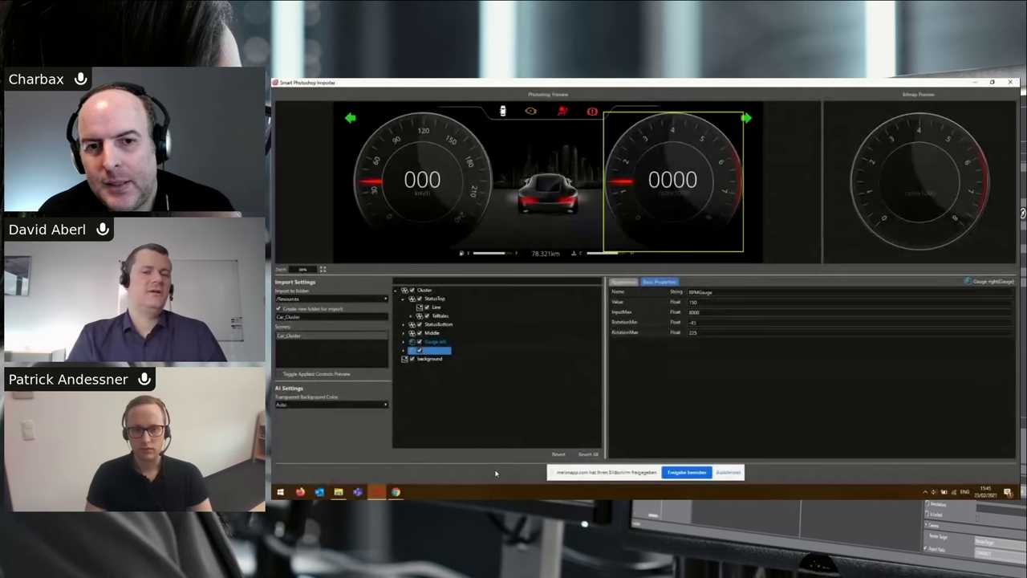
{"action": "left_click_drag", "start_coordinate": [551, 474], "coordinate": [549, 495]}
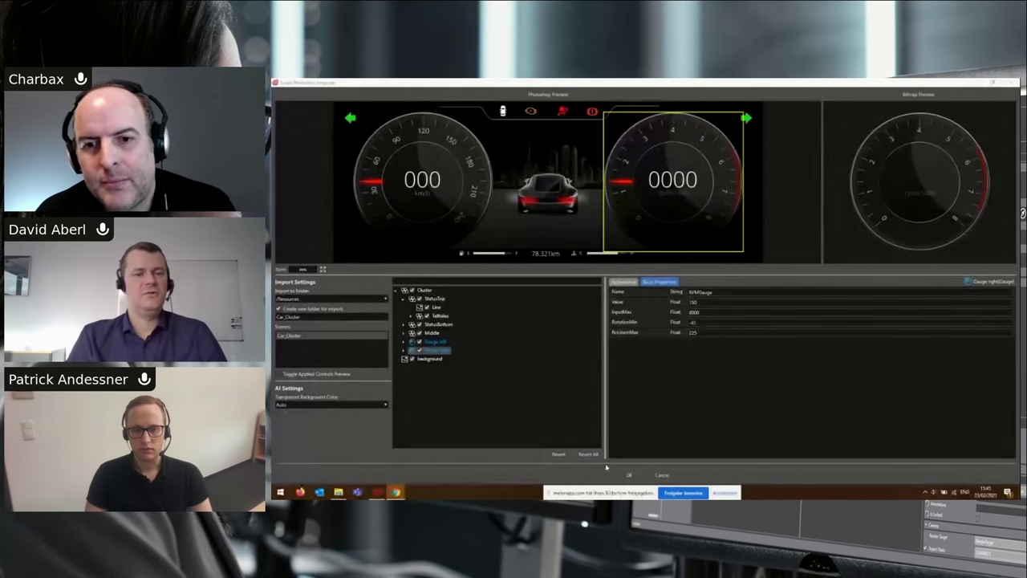
{"action": "left_click", "coordinate": [629, 476]}
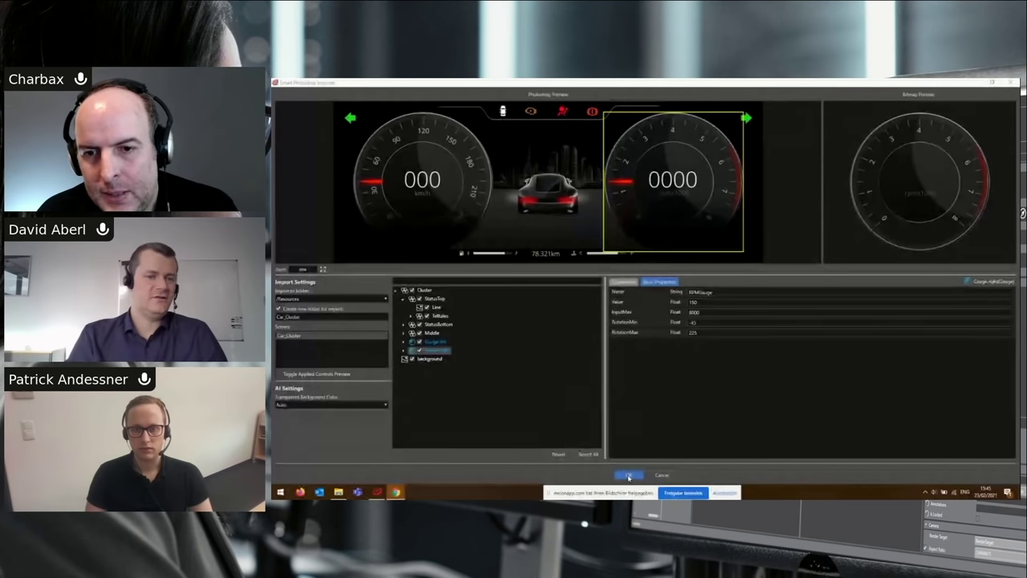